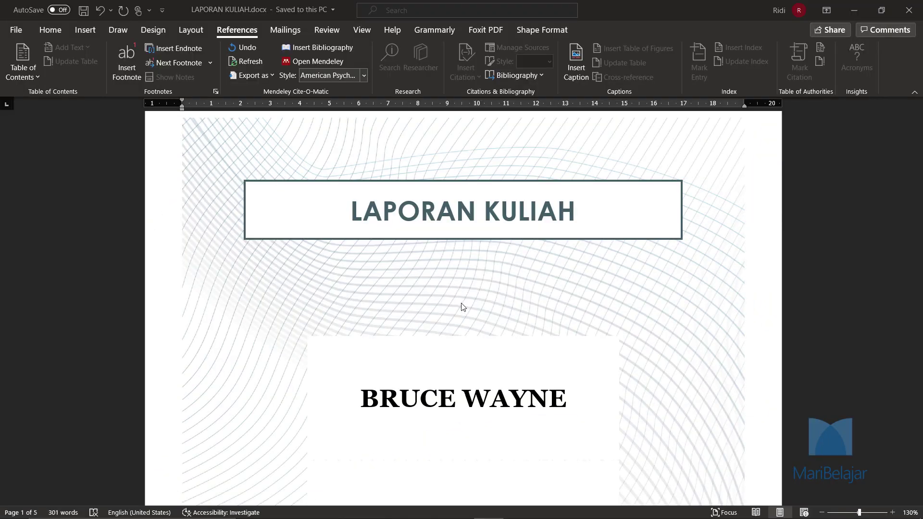
- Place the cursor after "komputasi awan" in the second paragraph of "KEAMANAN DI MALAM HARI" and add a space before the period
scroll(461, 306, down, 2)
scroll(462, 306, down, 3)
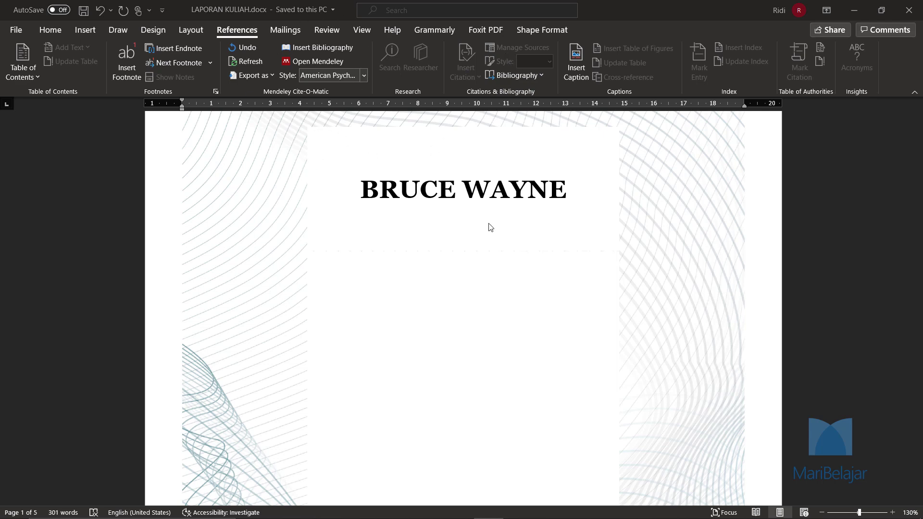
scroll(490, 227, down, 20)
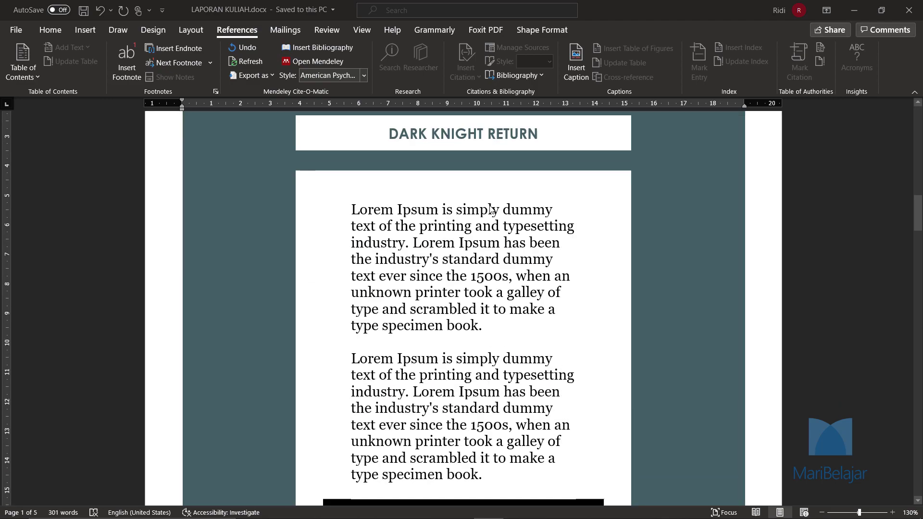
scroll(490, 208, down, 15)
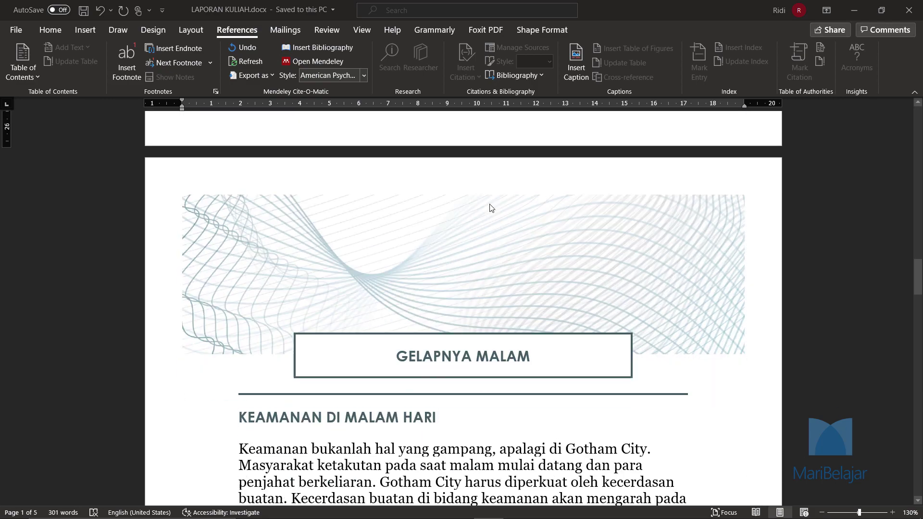
scroll(490, 208, down, 3)
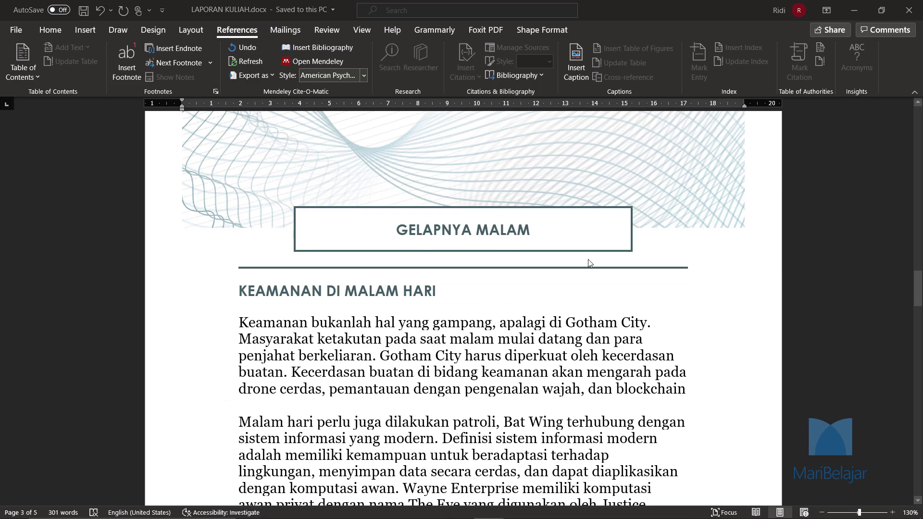
scroll(588, 266, down, 4)
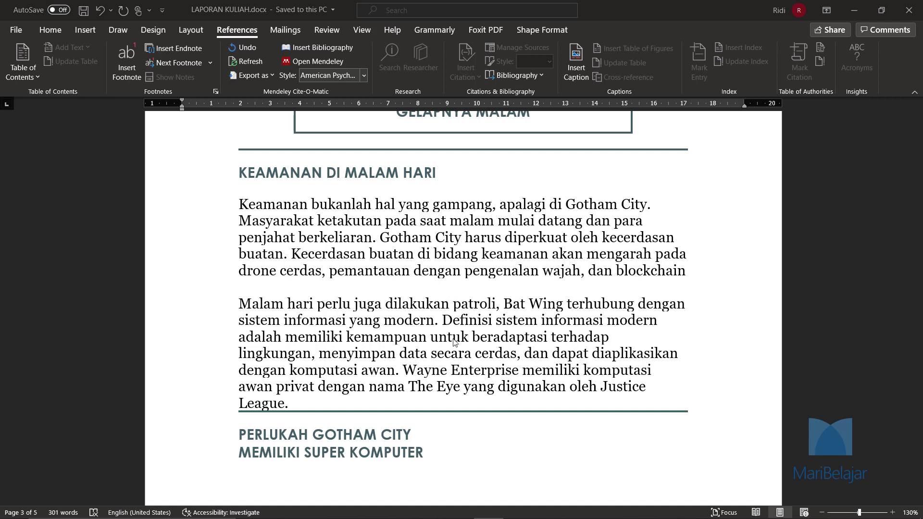
scroll(397, 341, down, 1)
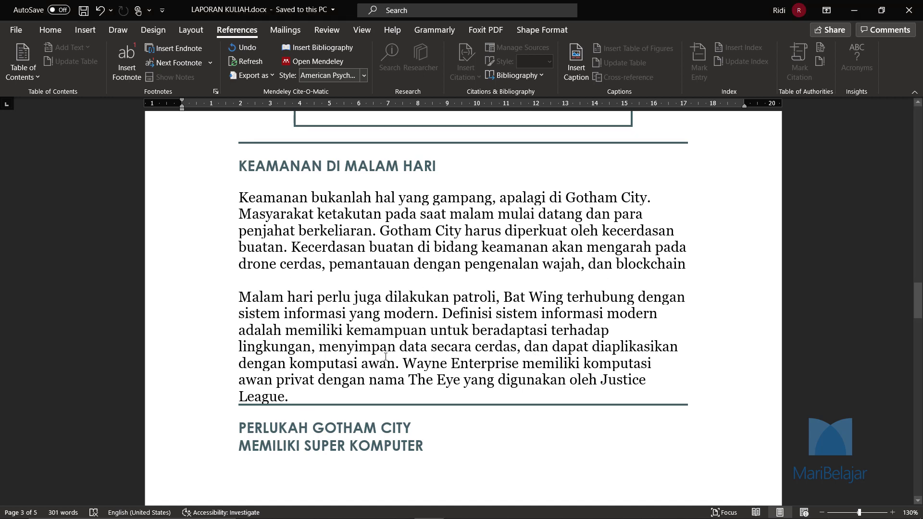
drag(442, 313, 395, 364)
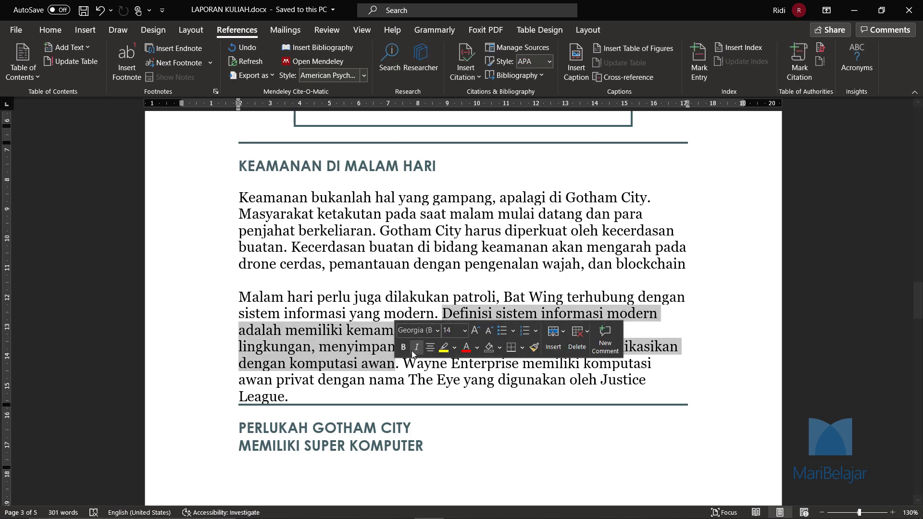
click(396, 364)
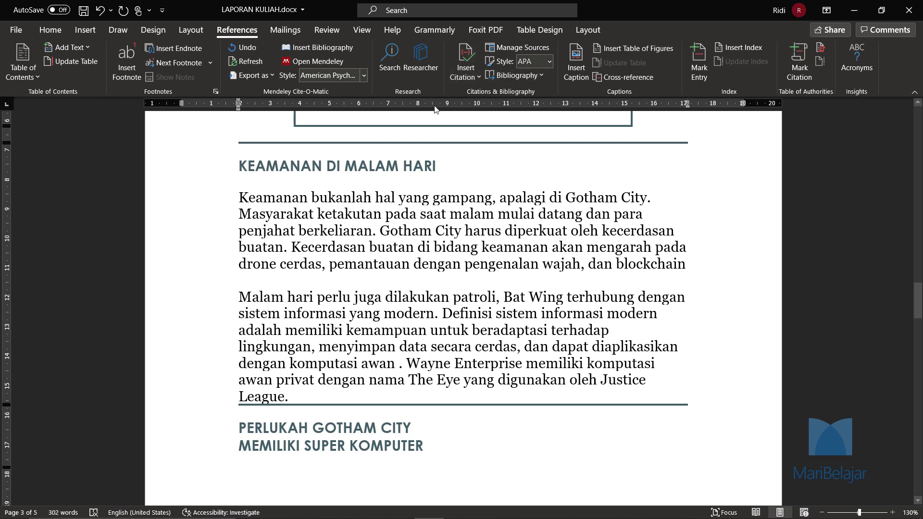
- Create a new Book source with the author's name, title "Engineering Design pada Sistem Informasi", year 2020, city Yogyakarta and publisher UGM Press
click(465, 77)
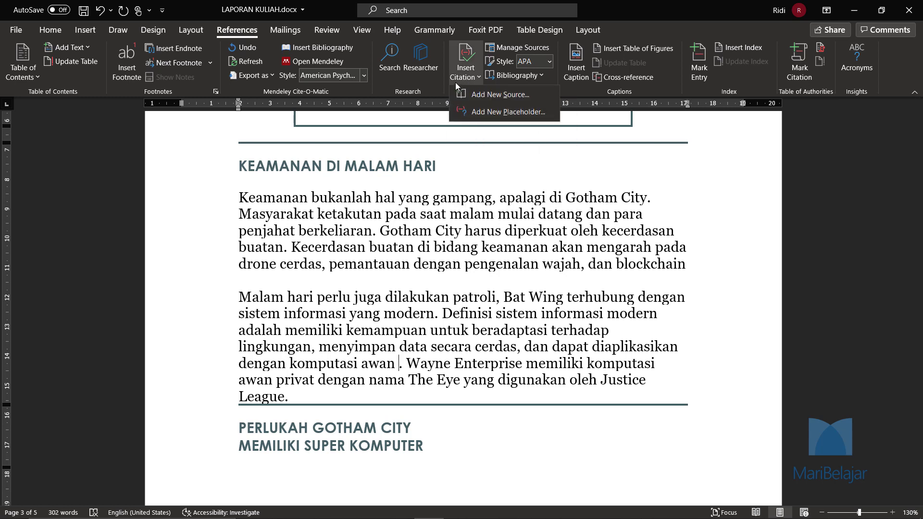
click(483, 95)
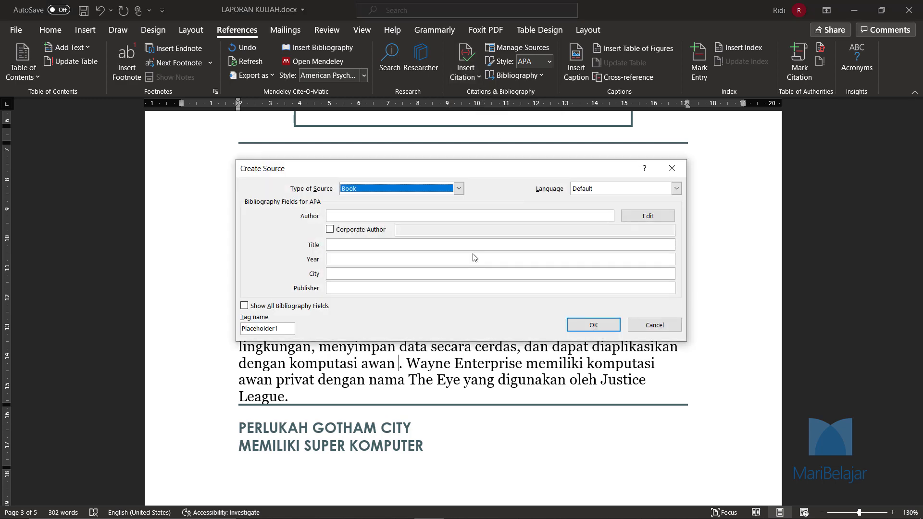
click(397, 189)
click(399, 192)
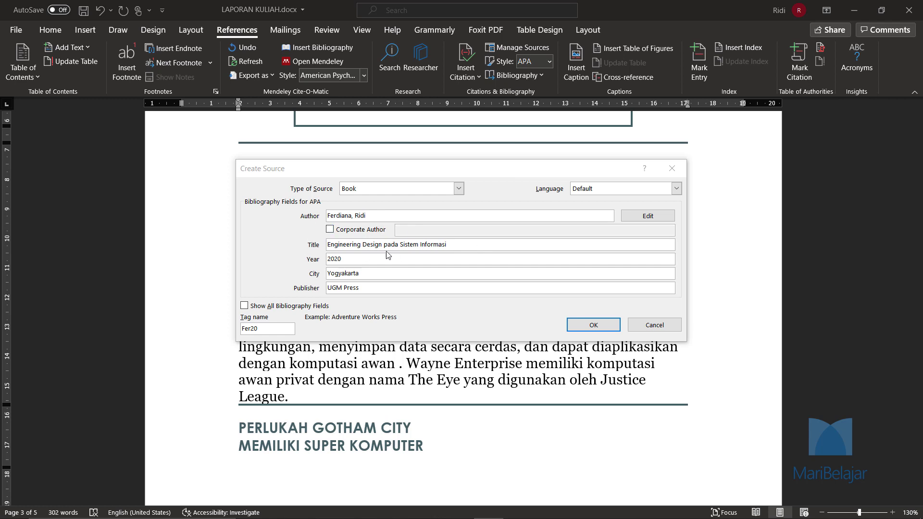
click(410, 215)
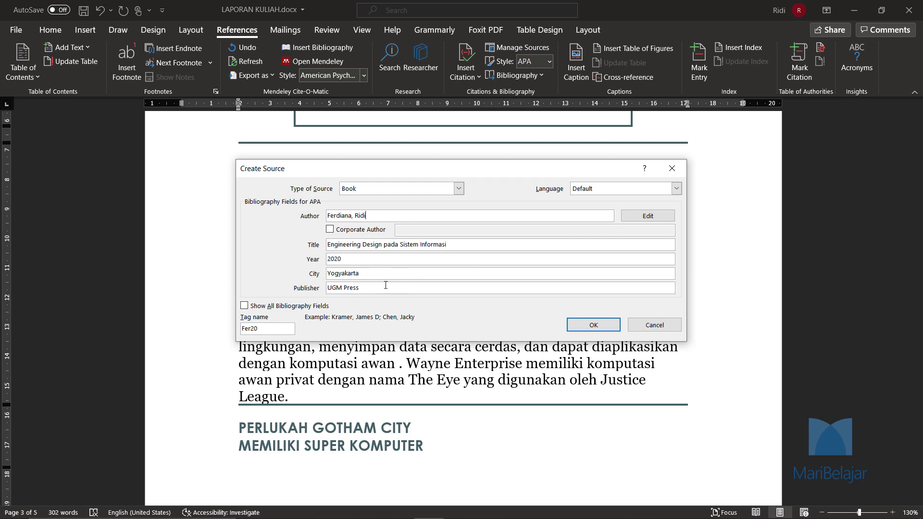
- Show all bibliography fields for the new source, review the optional ones, and save it to insert the citation
click(245, 306)
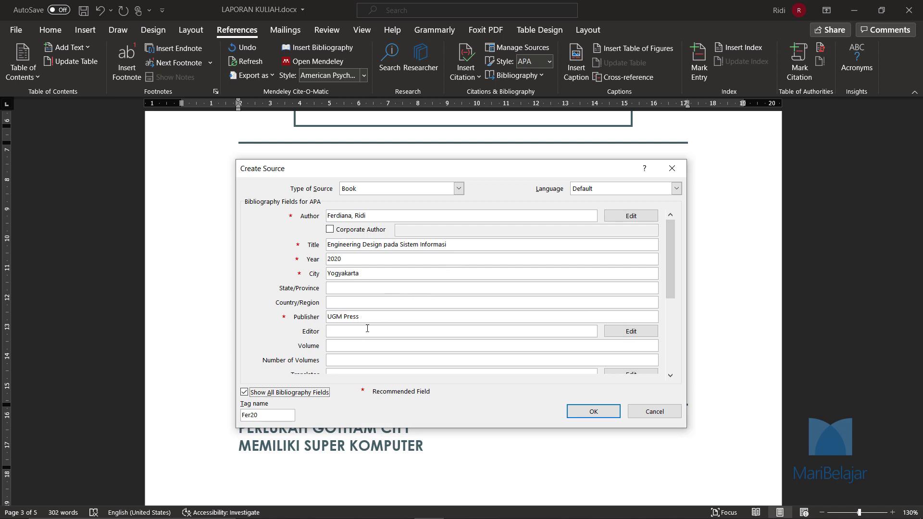
click(402, 330)
drag(670, 288, 673, 340)
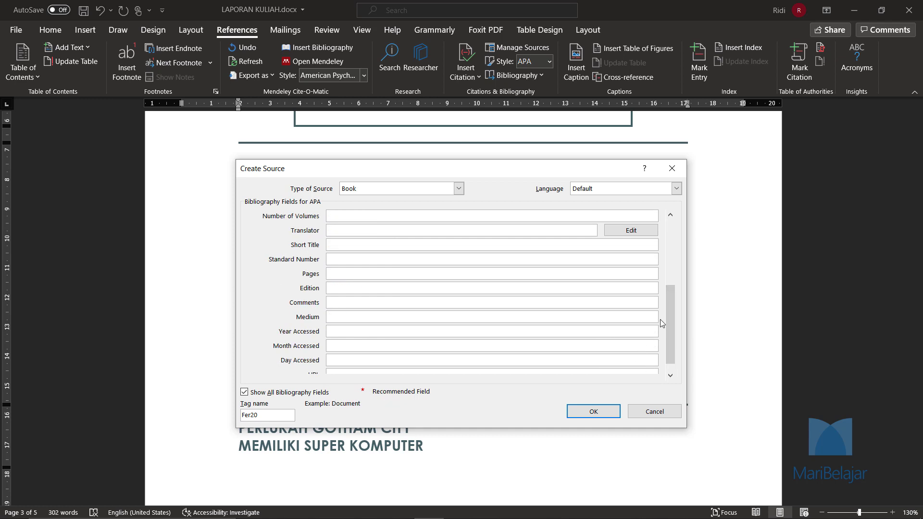
drag(667, 301, 644, 318)
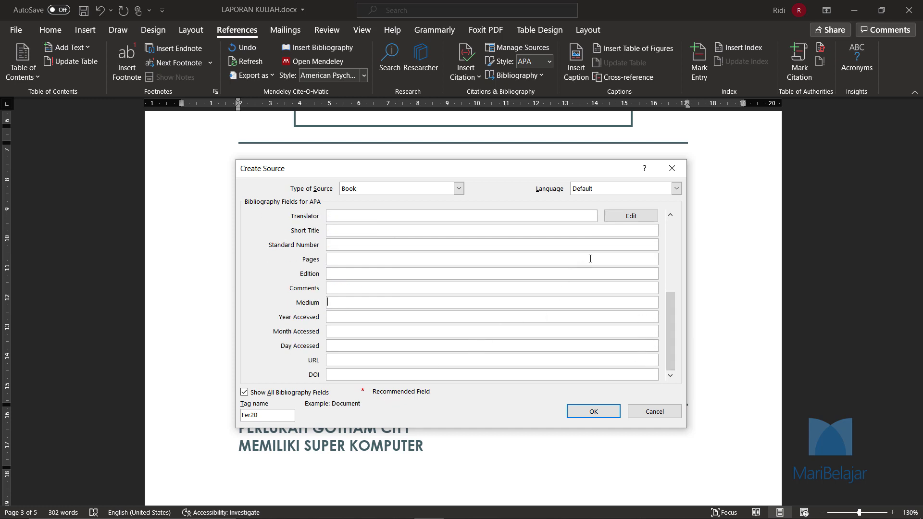
click(670, 215)
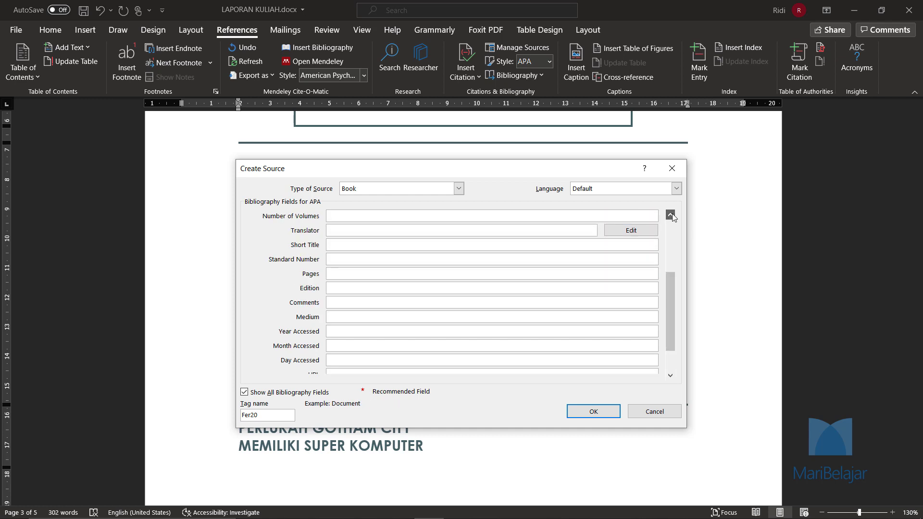
click(330, 335)
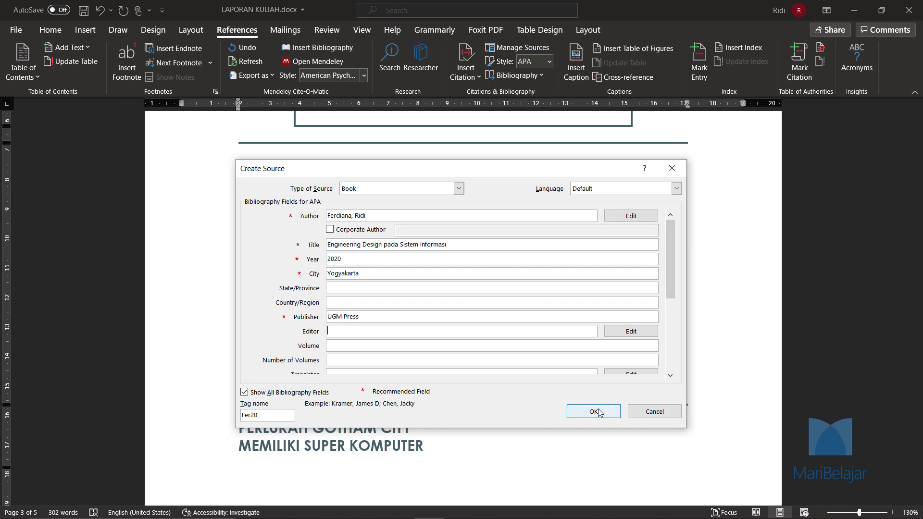
click(583, 421)
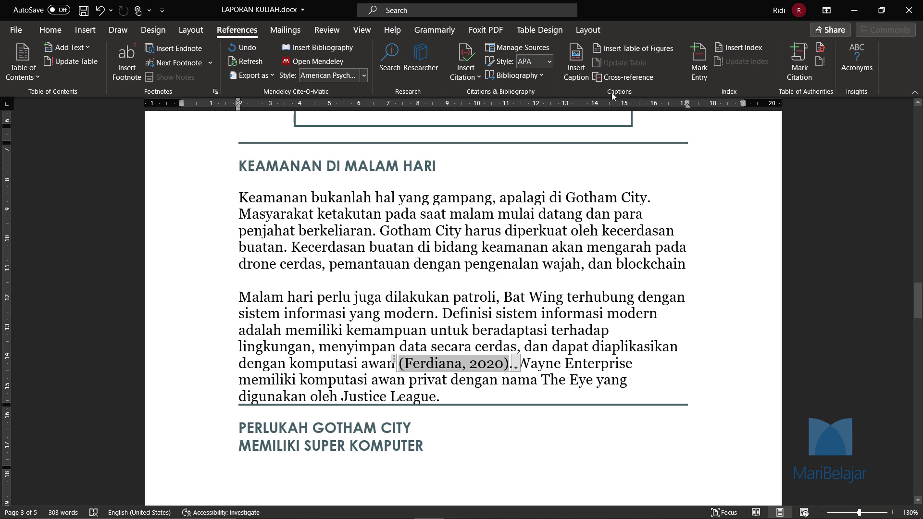
- Try the IEEE citation style in the document and switch back to APA
click(549, 62)
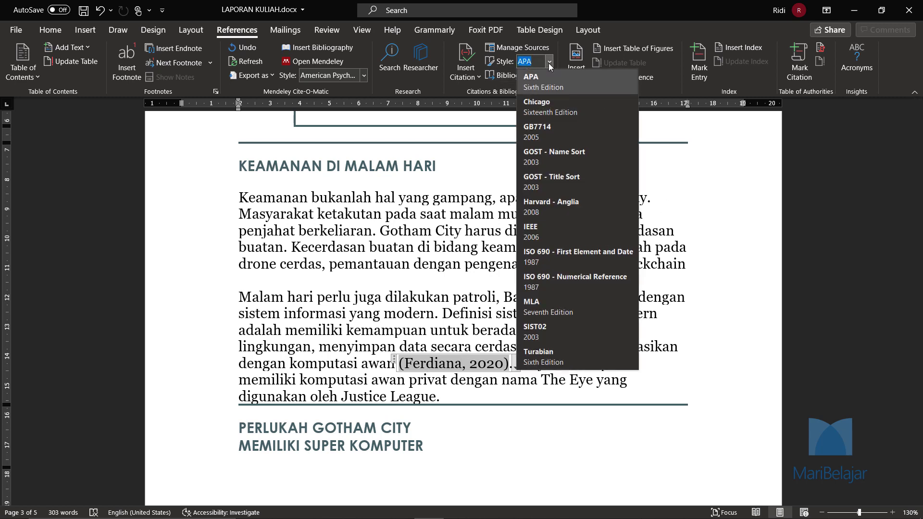
click(561, 230)
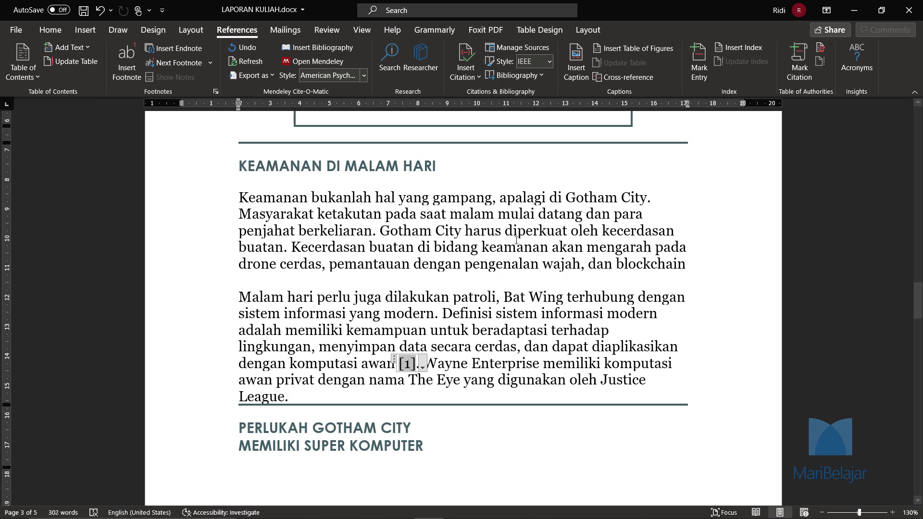
click(549, 62)
click(547, 84)
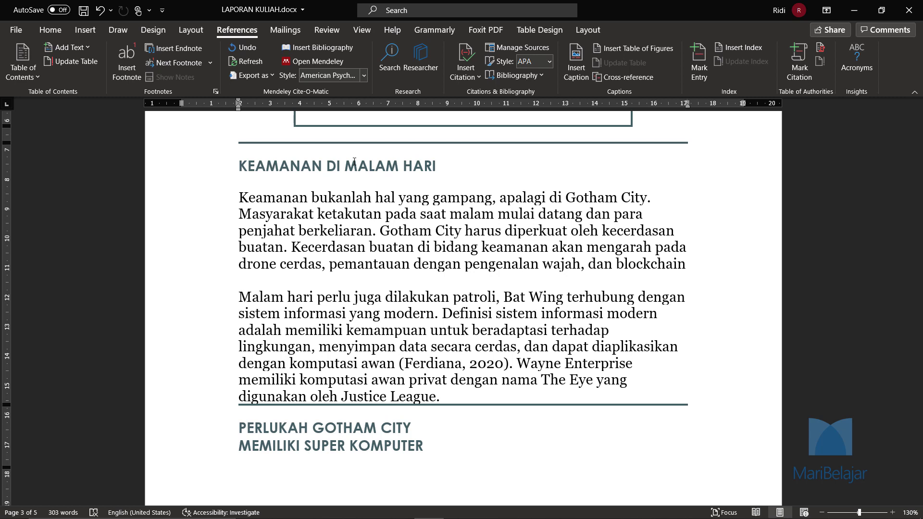
- Insert the built-in Bibliography on a new line below the "PERLUKAH GOTHAM CITY MEMILIKI SUPER KOMPUTER" heading
click(488, 363)
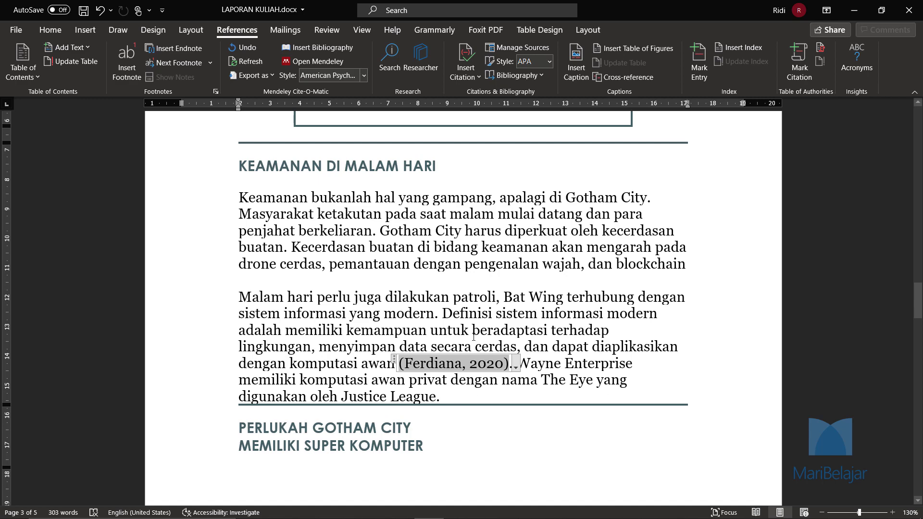
scroll(434, 414, down, 5)
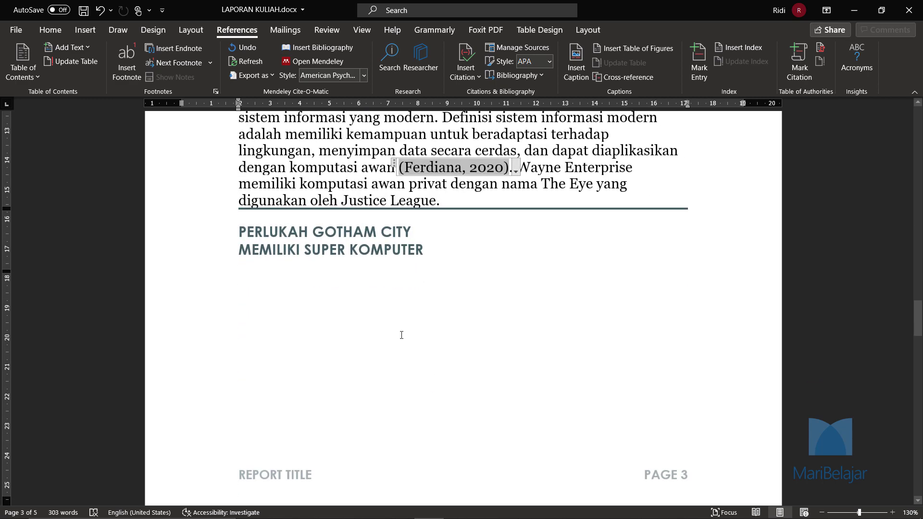
click(451, 252)
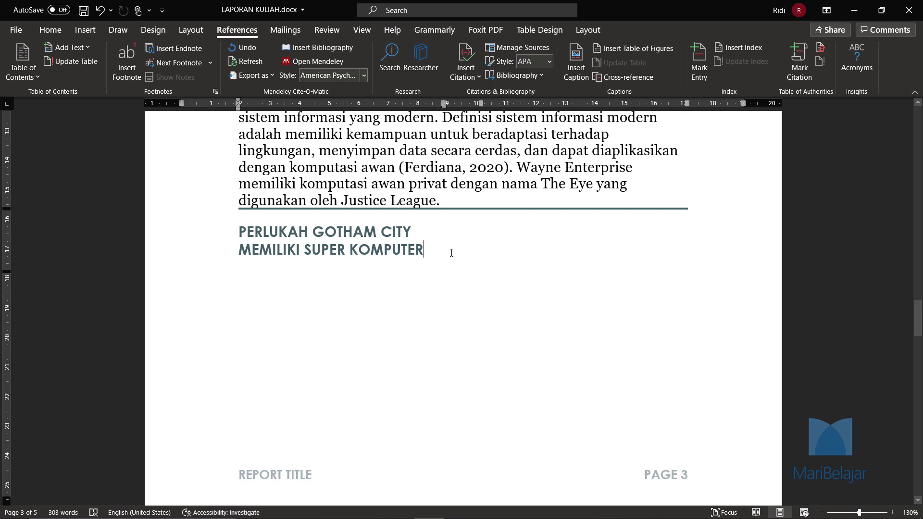
key(Return)
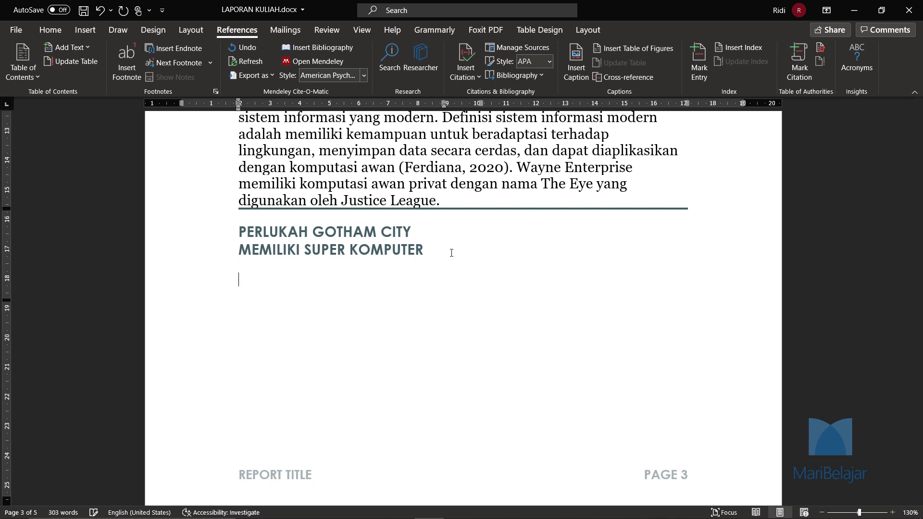
click(488, 80)
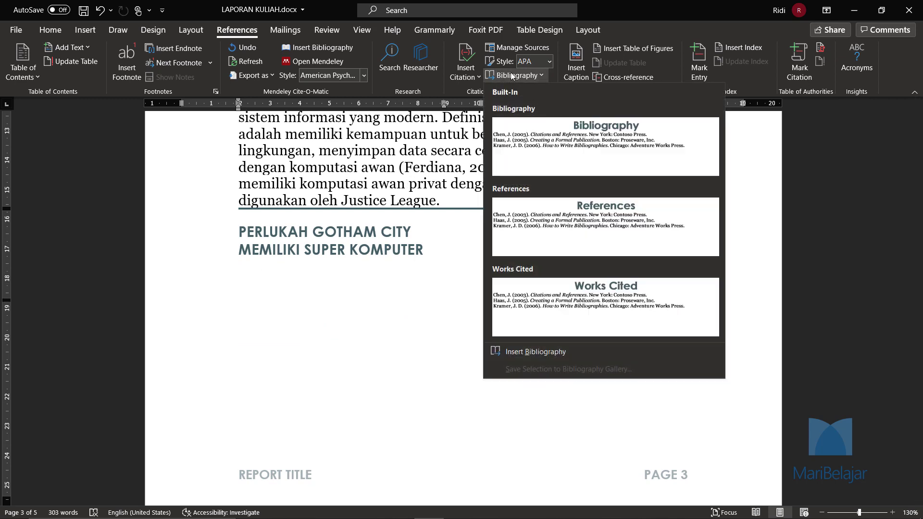
click(559, 138)
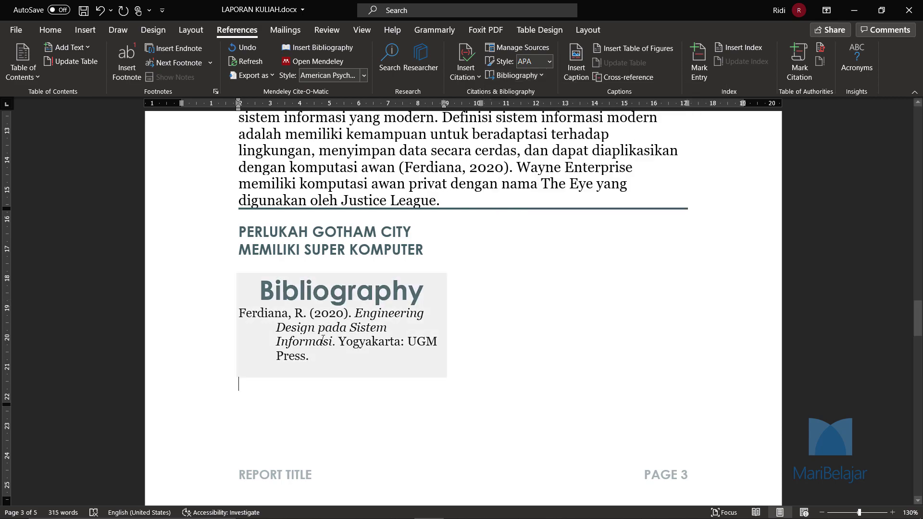
click(318, 341)
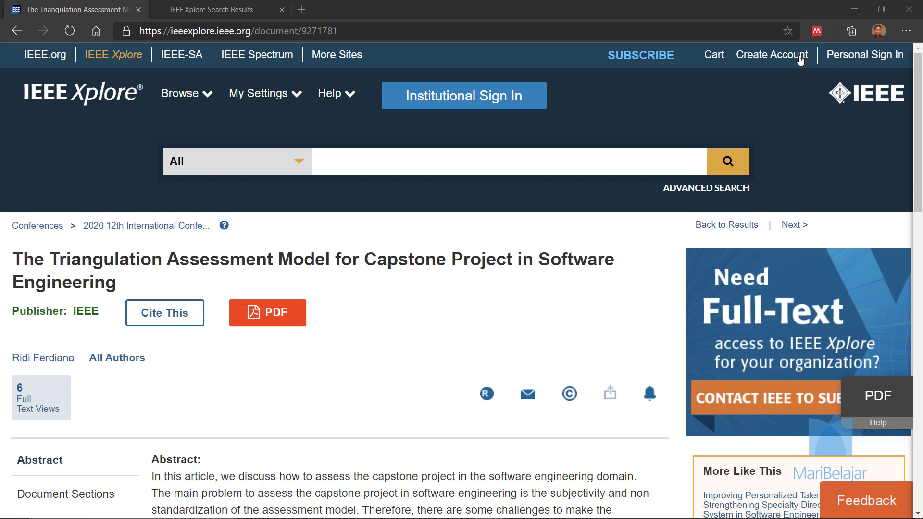
- Open the Mendeley Web Importer for the IEEE Xplore article and examine the references it detects on the page
click(820, 31)
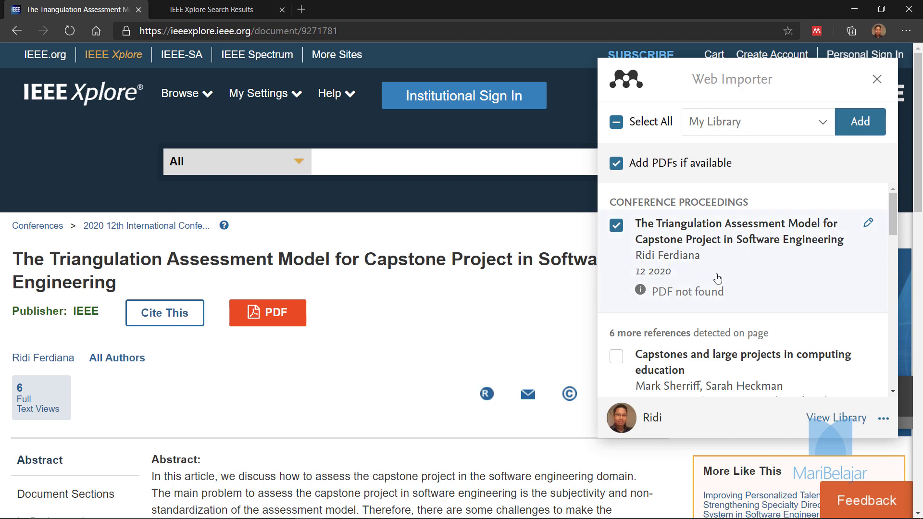
scroll(716, 274, down, 1)
scroll(739, 264, up, 1)
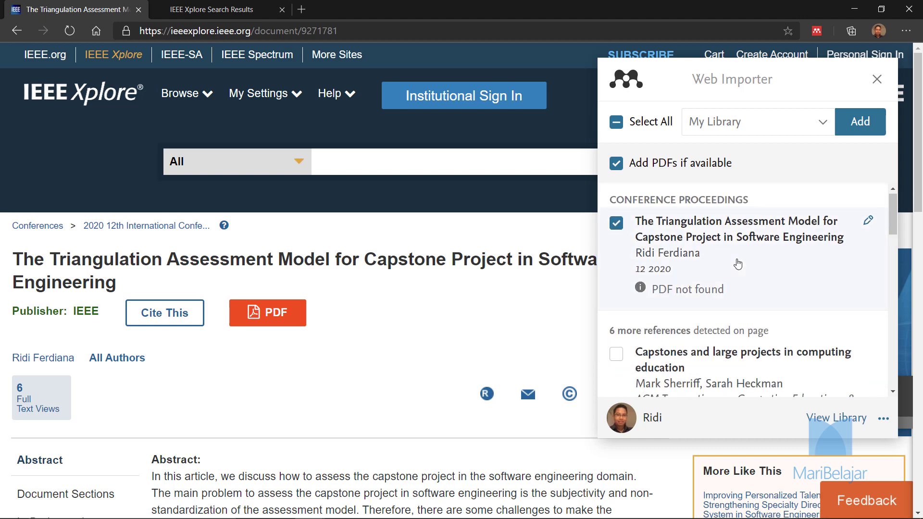
scroll(738, 264, down, 3)
scroll(735, 262, up, 3)
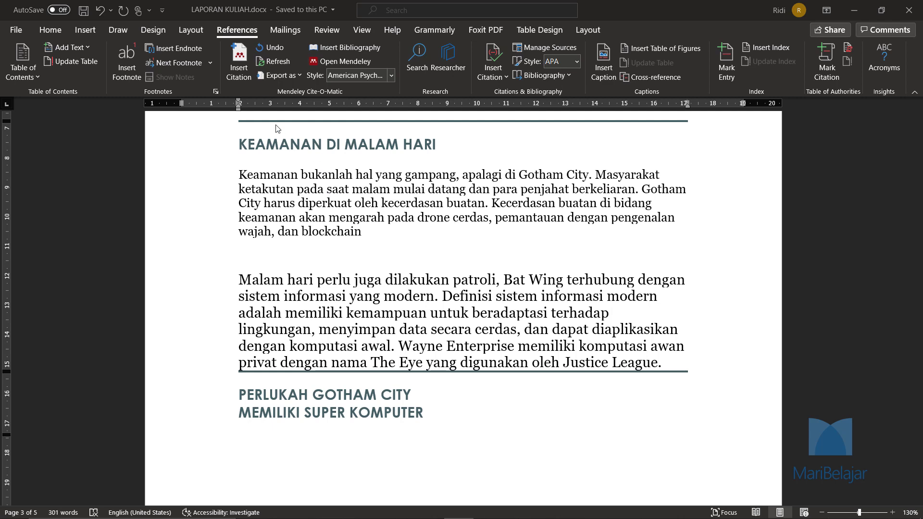
- Search the Mendeley library for "idio" and insert the "IDIOT Engineering" citation after "blockchain" in the first paragraph
click(241, 65)
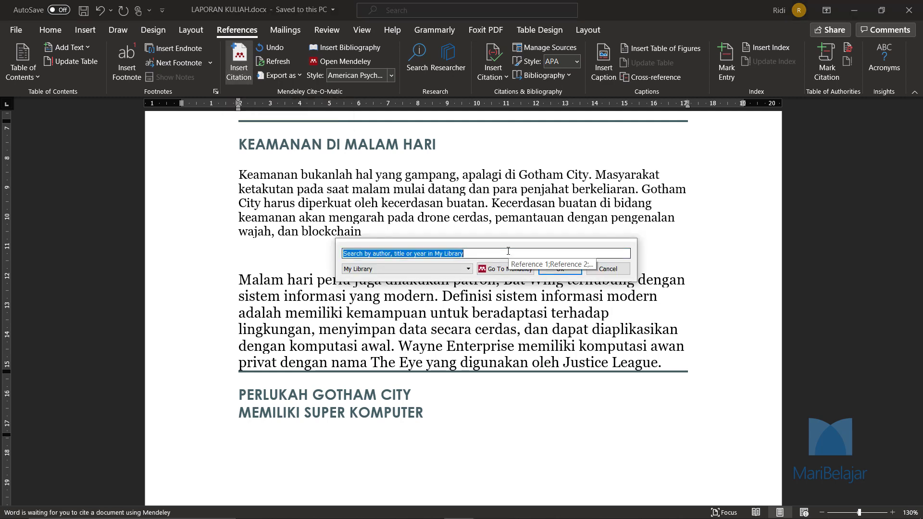
text(idio)
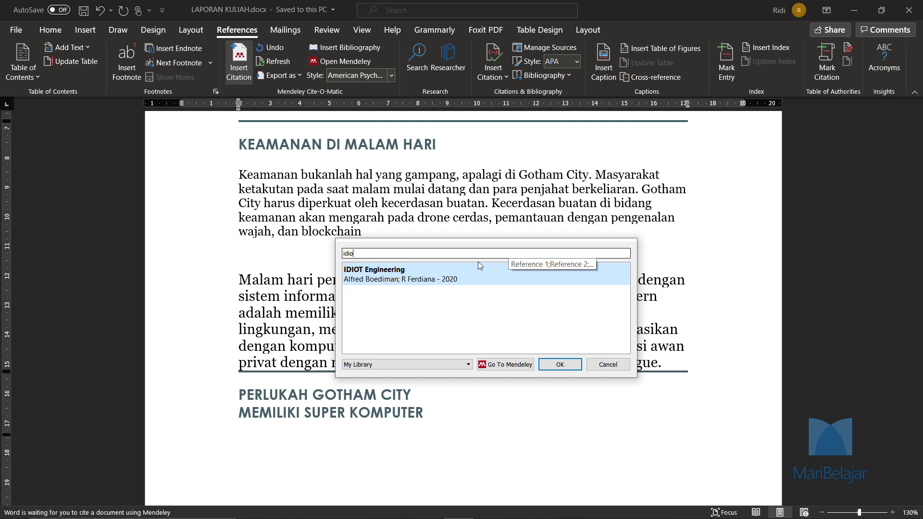
click(575, 366)
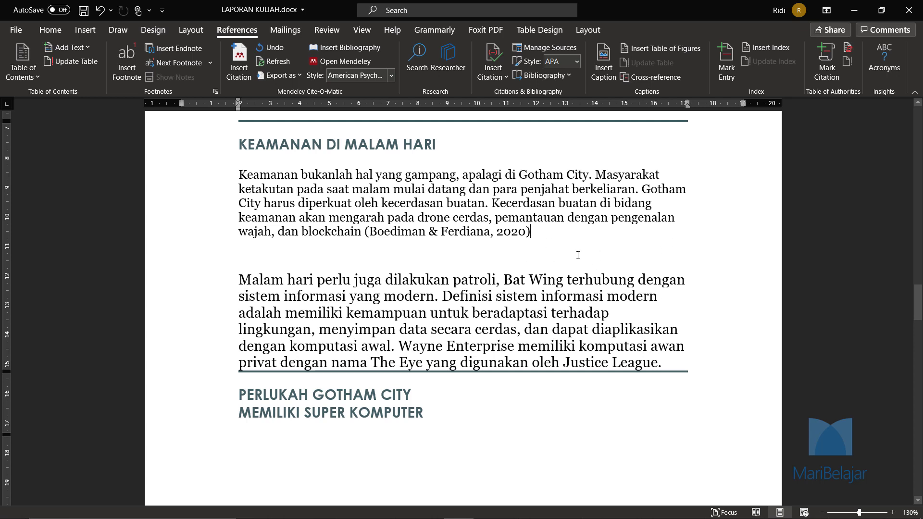
- Select the inserted Mendeley citation and examine the list of available Mendeley citation styles
click(454, 228)
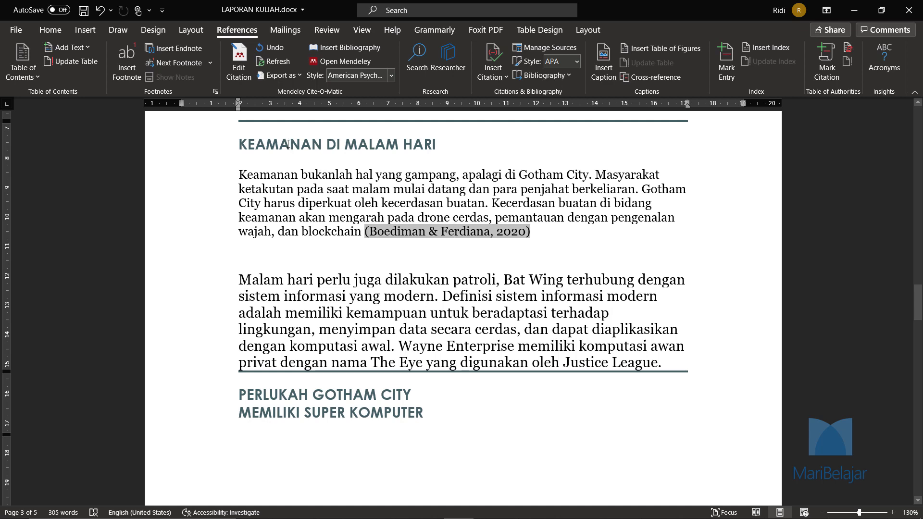
click(391, 76)
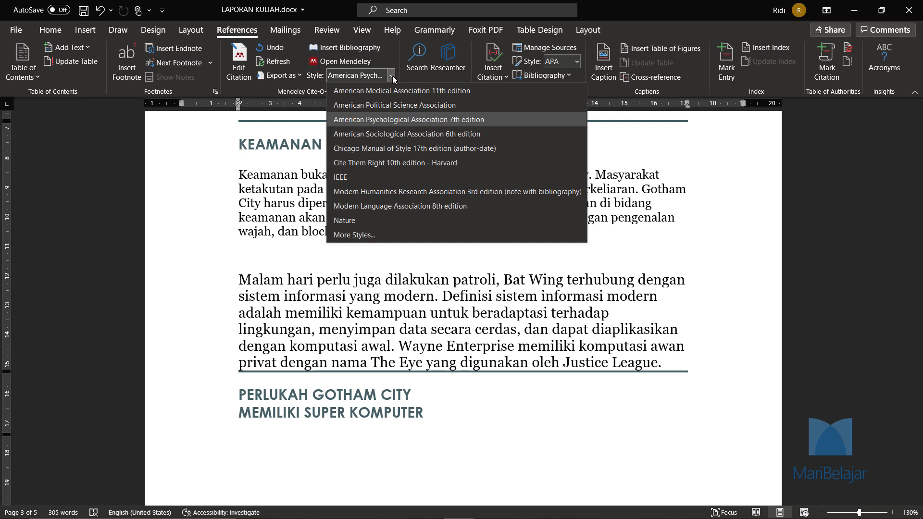
click(392, 76)
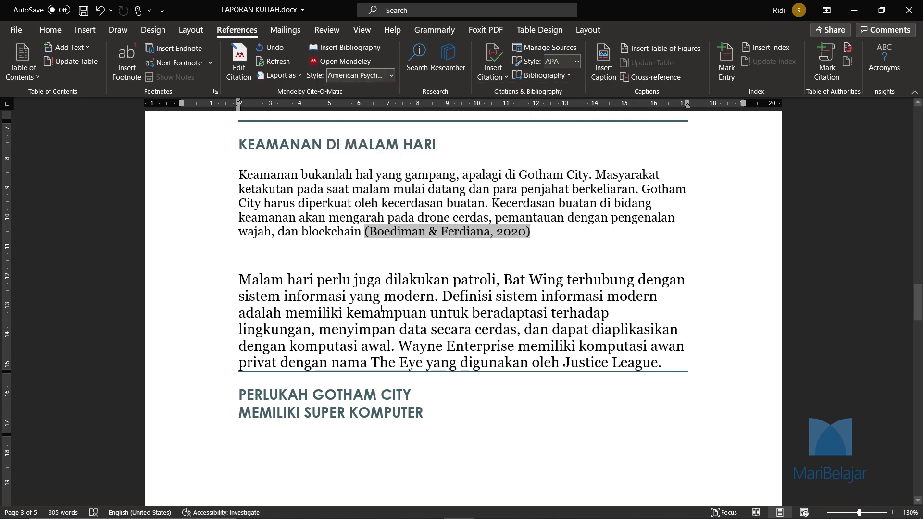
- Insert the Mendeley bibliography on the empty line below the "PERLUKAH GOTHAM CITY MEMILIKI SUPER KOMPUTER" heading
click(328, 439)
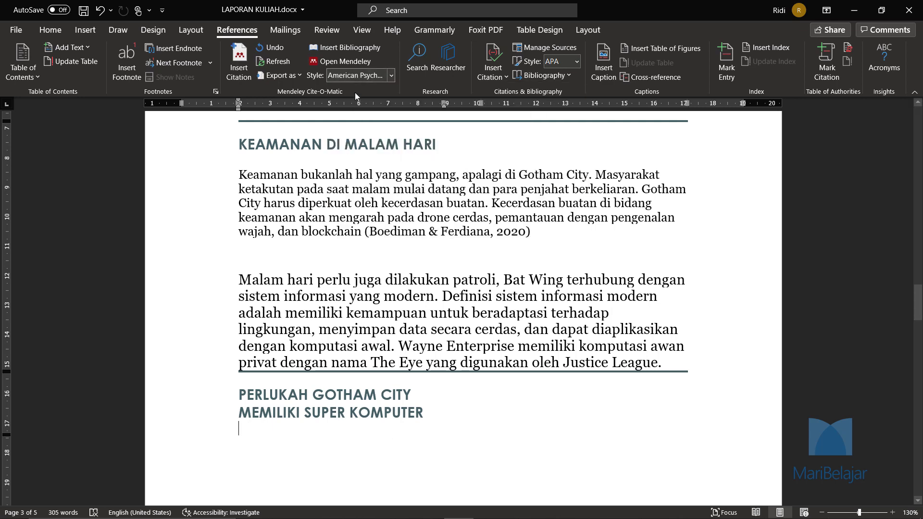
click(356, 47)
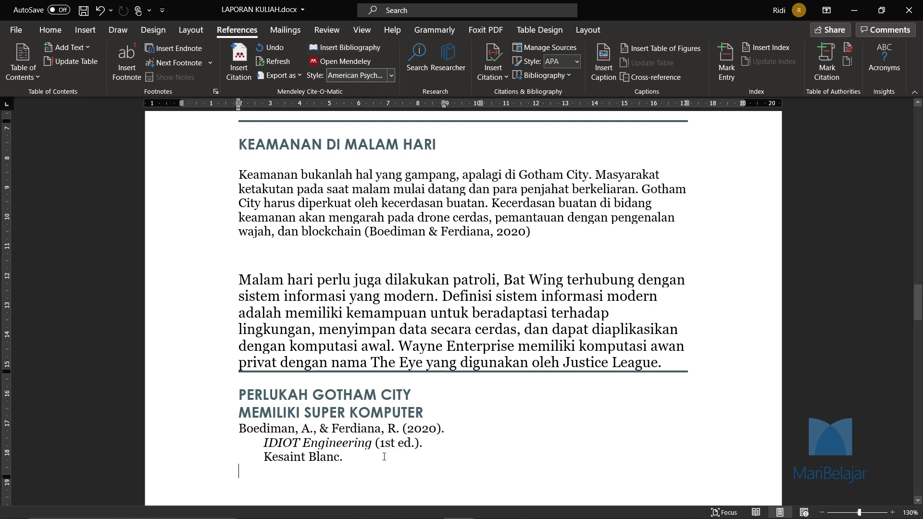